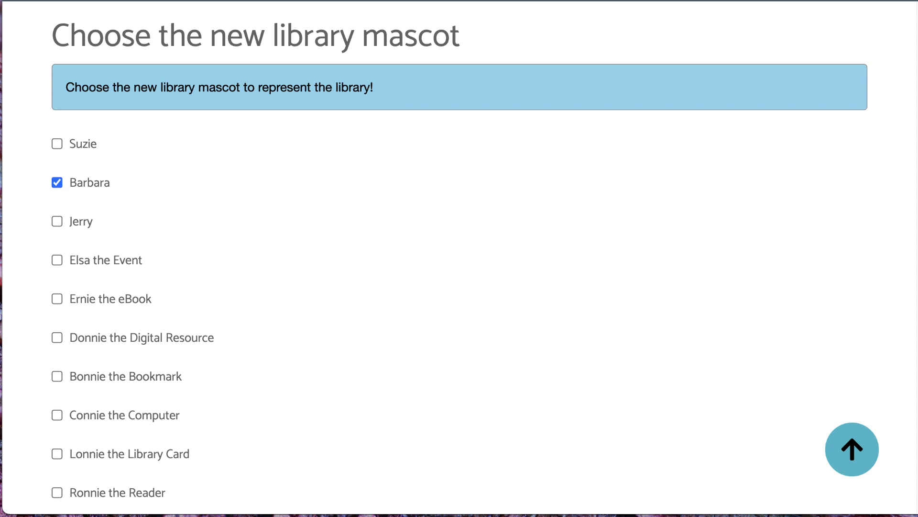
{"action": "scroll", "coordinate": [883, 221], "scroll_direction": "down", "scroll_amount": 5}
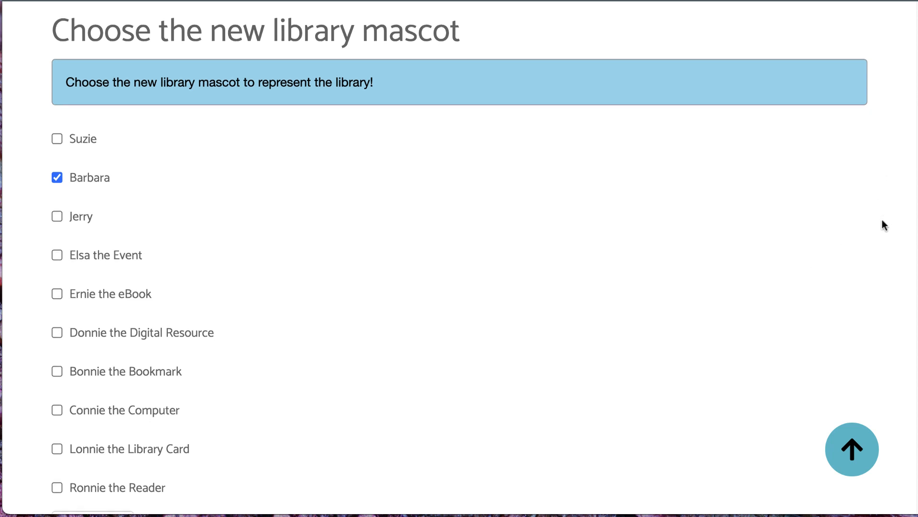
{"action": "scroll", "coordinate": [650, 189], "scroll_direction": "up", "scroll_amount": 3}
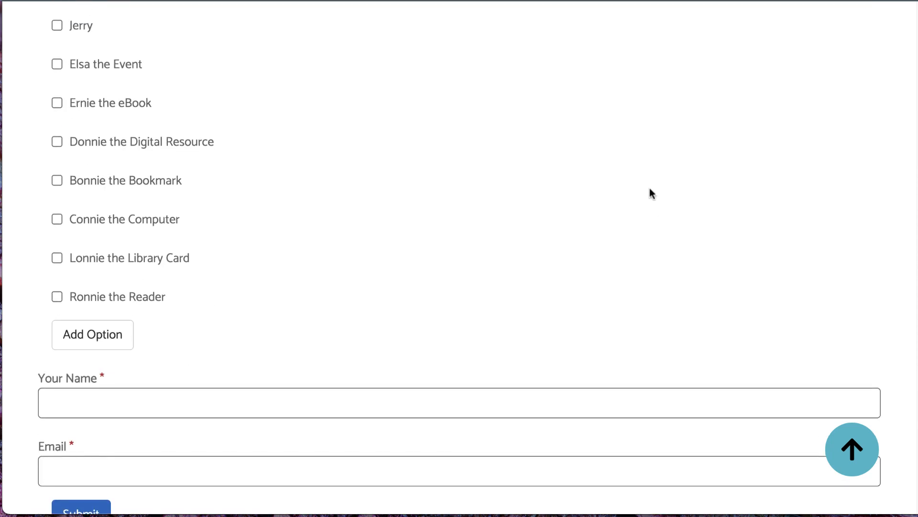
{"action": "scroll", "coordinate": [650, 192], "scroll_direction": "up", "scroll_amount": 3}
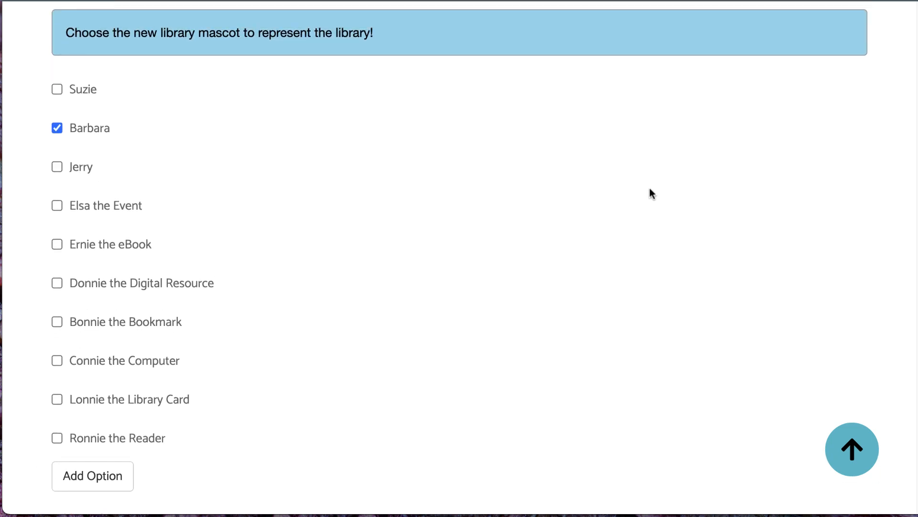
{"action": "scroll", "coordinate": [650, 189], "scroll_direction": "up", "scroll_amount": 1}
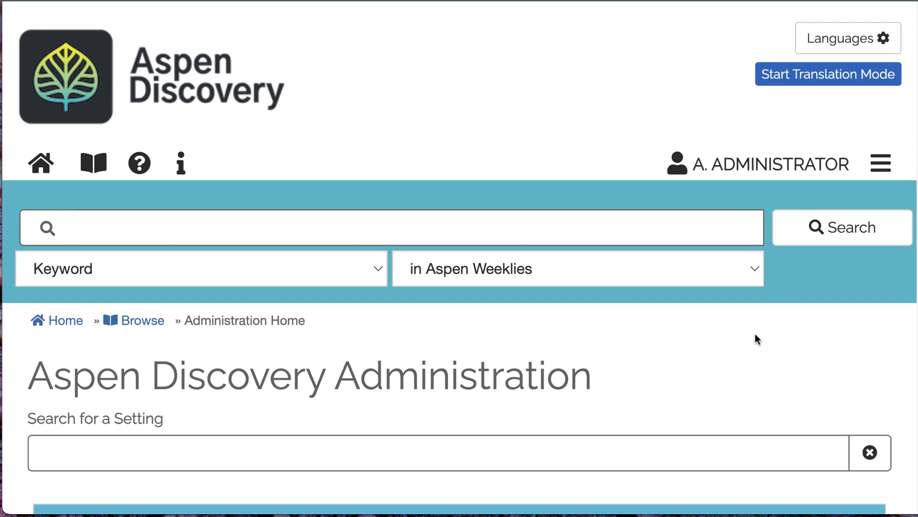
{"action": "scroll", "coordinate": [757, 338], "scroll_direction": "down", "scroll_amount": 3}
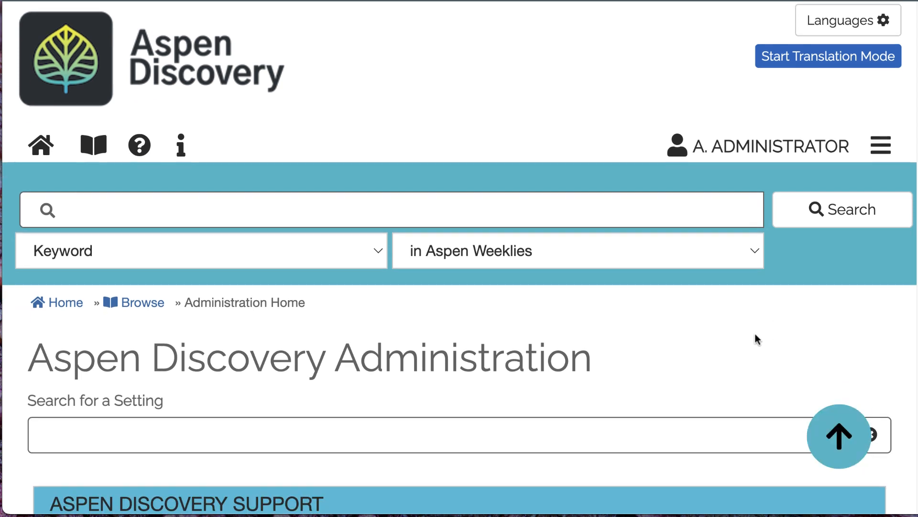
Step: Search the administration settings for "quick" and open the Quick Polls setting
{"action": "scroll", "coordinate": [750, 328], "scroll_direction": "down", "scroll_amount": 1}
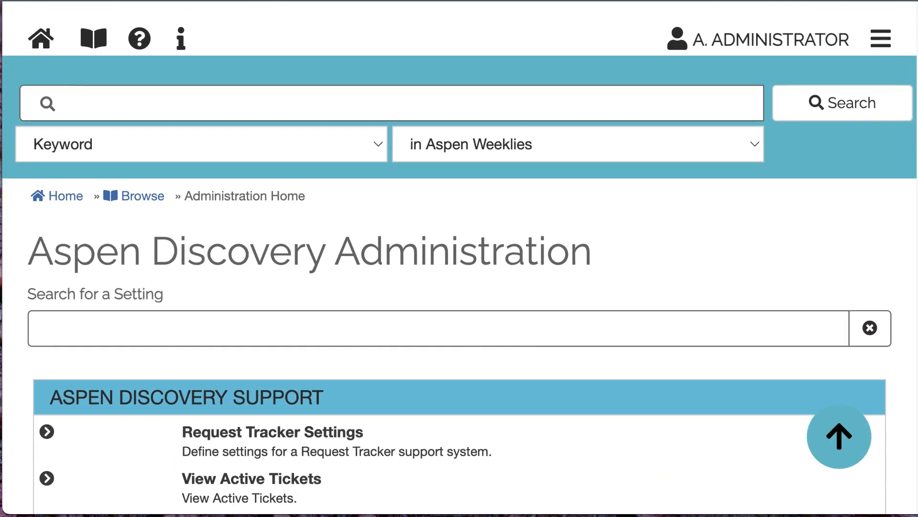
{"action": "left_click", "coordinate": [111, 336]}
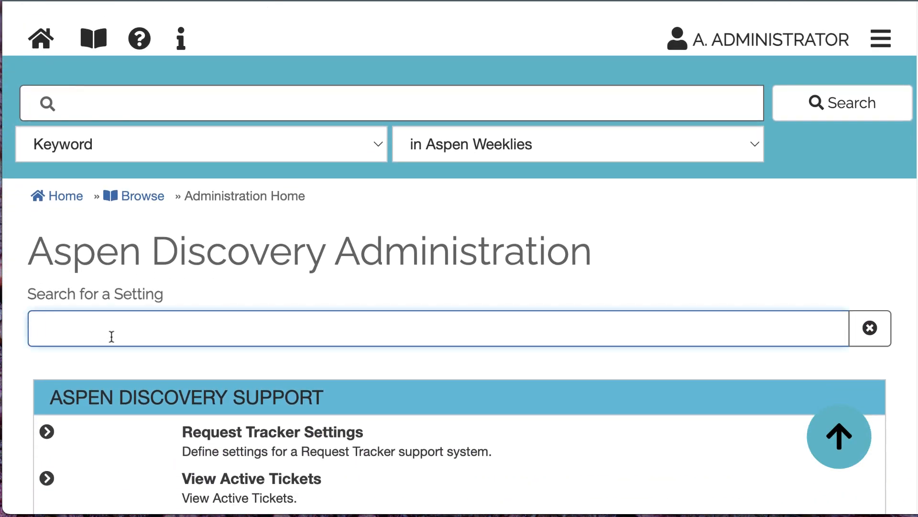
{"action": "type", "text": "quick"}
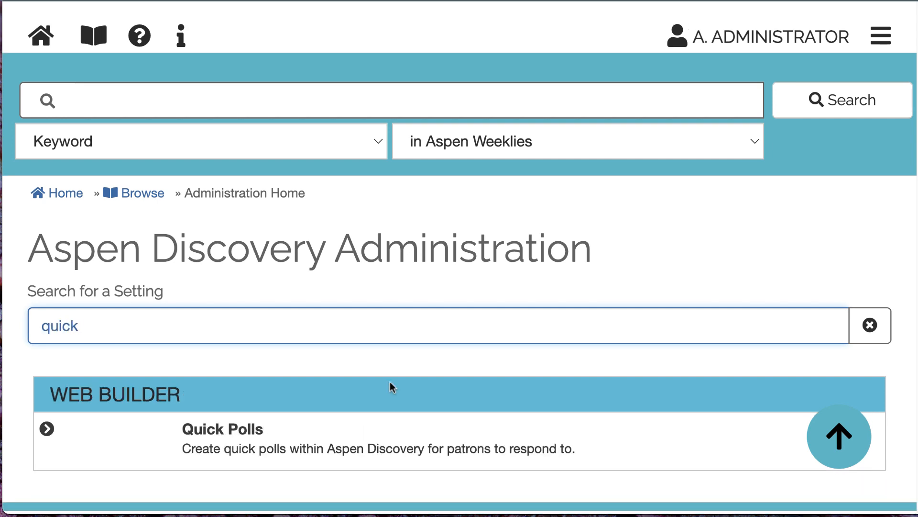
{"action": "key", "text": "Tab"}
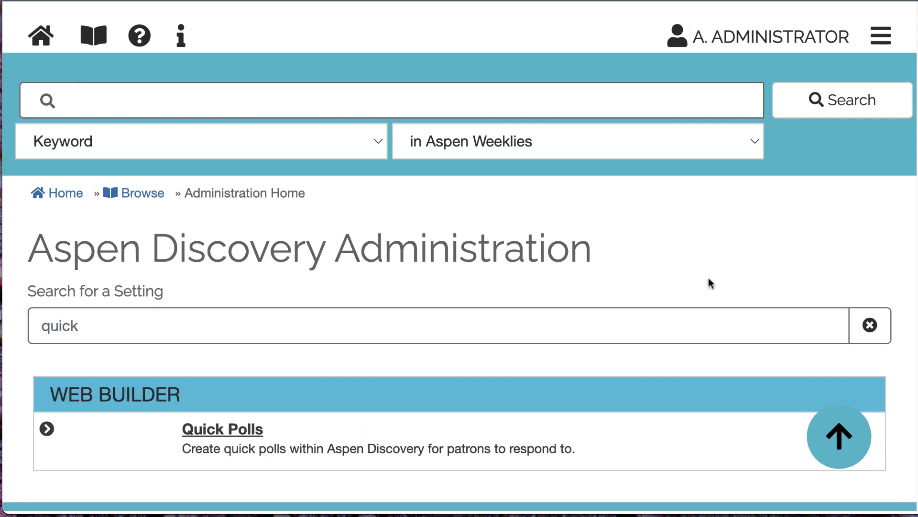
{"action": "key", "text": "Return"}
Step: Add a new quick poll titled "Library Mascot" with the URL alias /librarymascot
{"action": "scroll", "coordinate": [813, 270], "scroll_direction": "down", "scroll_amount": 5}
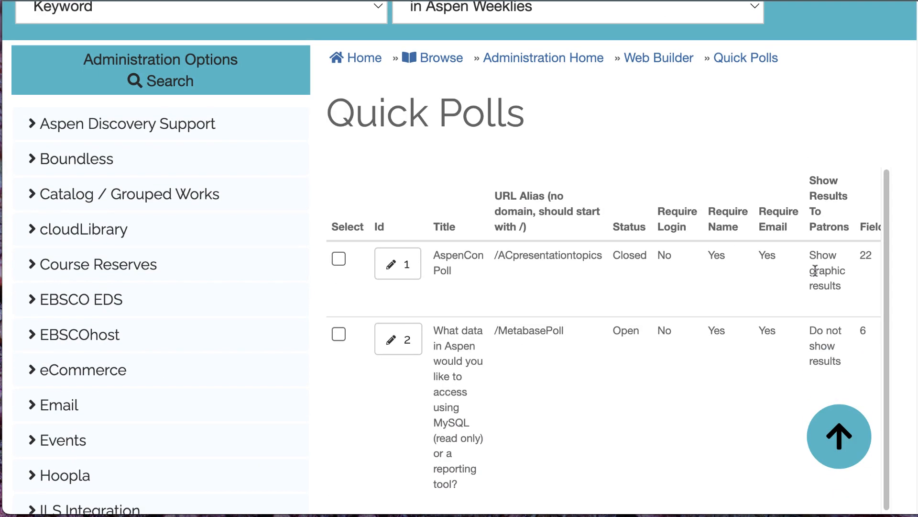
{"action": "key", "text": "super+minus"}
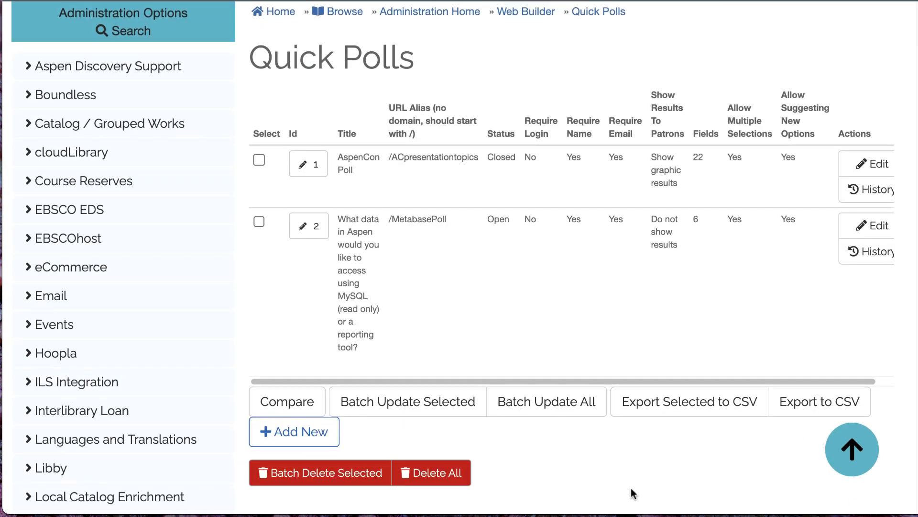
{"action": "key", "text": "Return"}
{"action": "scroll", "coordinate": [634, 178], "scroll_direction": "down", "scroll_amount": 6}
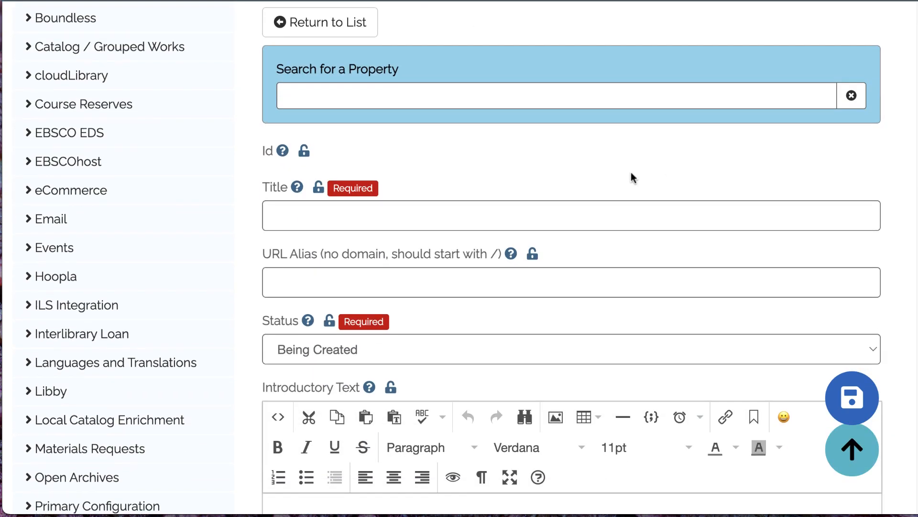
{"action": "left_click", "coordinate": [591, 209]}
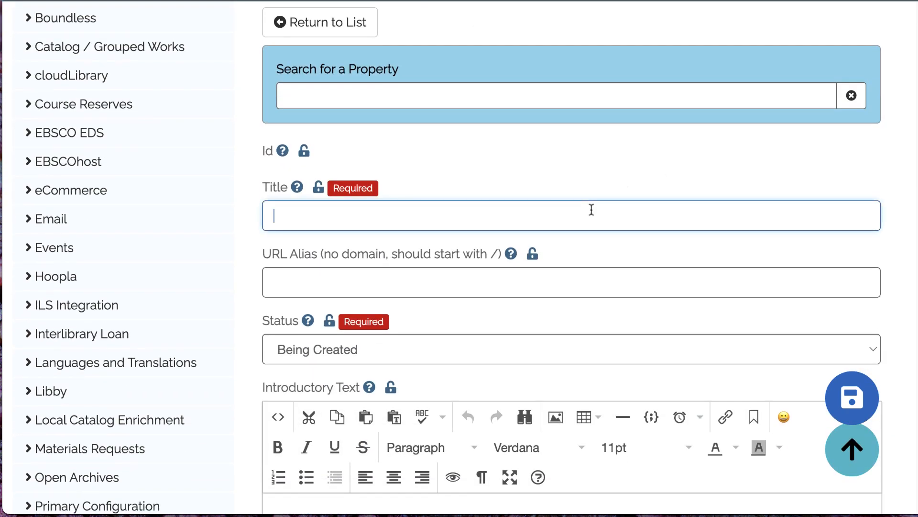
{"action": "type", "text": "Library Mascot"}
{"action": "left_click", "coordinate": [620, 280]}
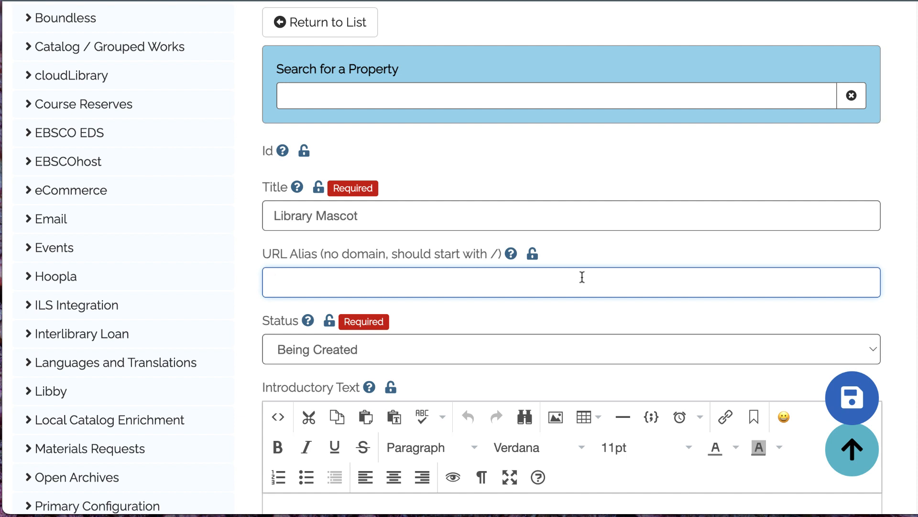
{"action": "type", "text": "/librarymascot"}
Step: Set the Library Mascot poll's status to Open
{"action": "scroll", "coordinate": [506, 264], "scroll_direction": "down", "scroll_amount": 2}
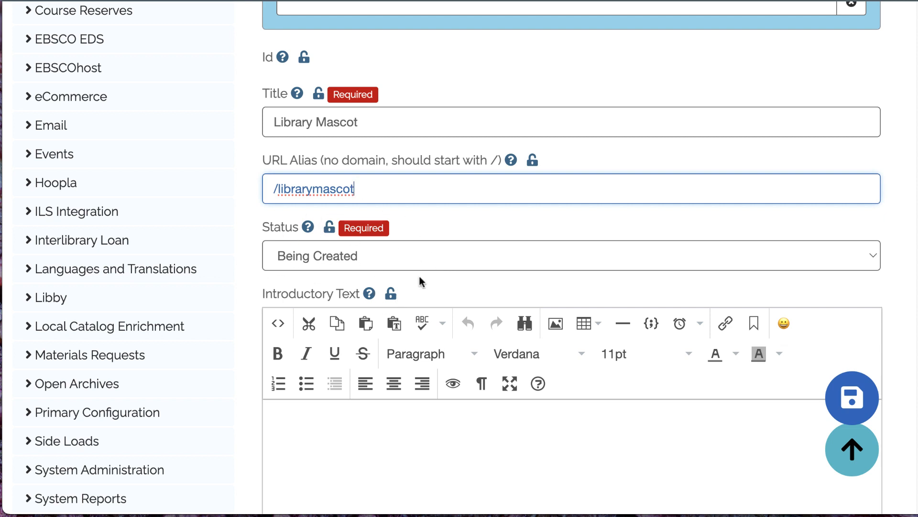
{"action": "left_click", "coordinate": [449, 259]}
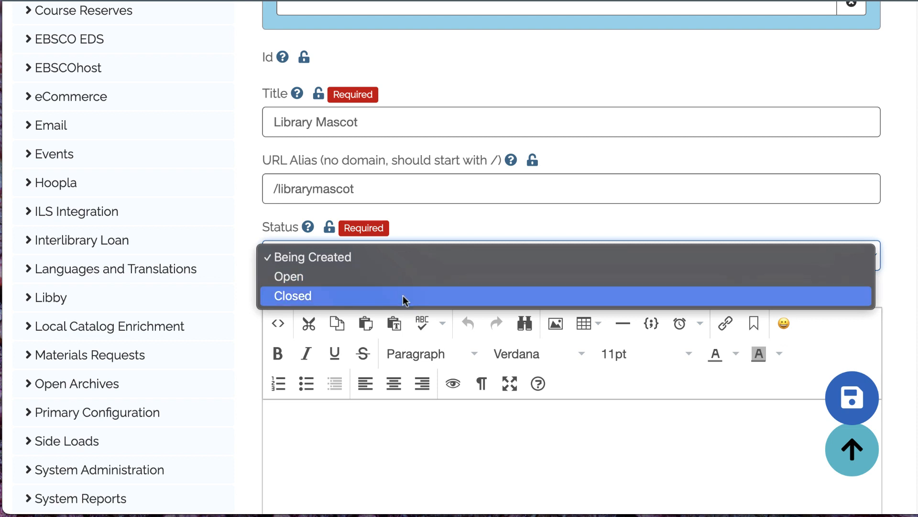
{"action": "left_click", "coordinate": [417, 467]}
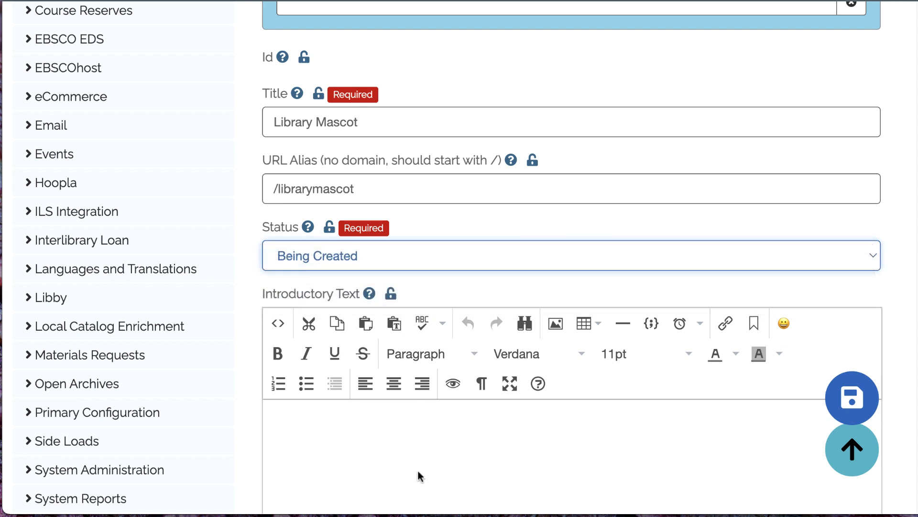
{"action": "left_click", "coordinate": [447, 262]}
{"action": "left_click", "coordinate": [365, 278]}
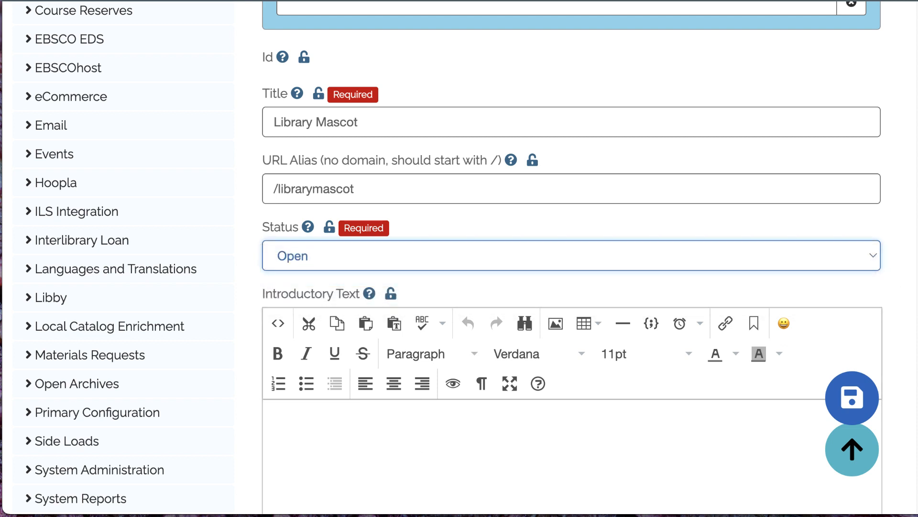
Step: Enter the introductory text "Please help us choose our library's new mascot!" and the submission result text "Thank you for voting! A winner will be announced soon."
{"action": "scroll", "coordinate": [915, 188], "scroll_direction": "down", "scroll_amount": 3}
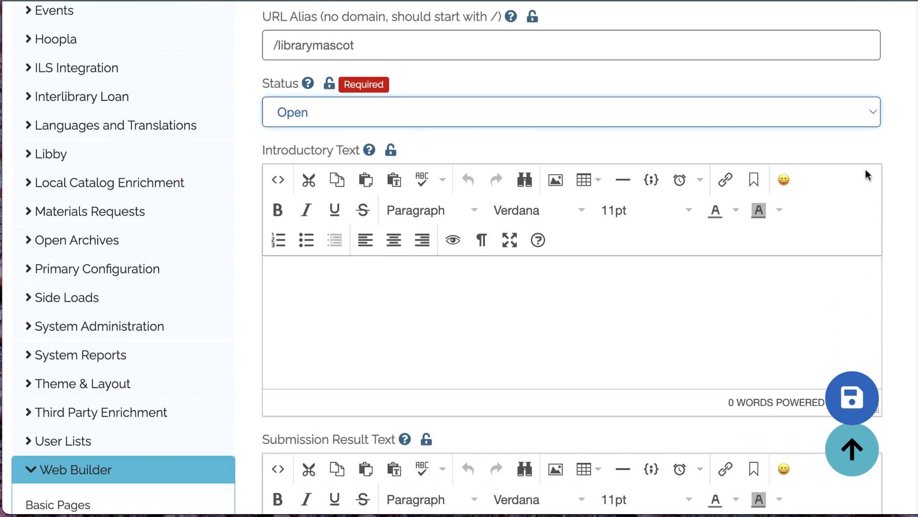
{"action": "left_click", "coordinate": [375, 294]}
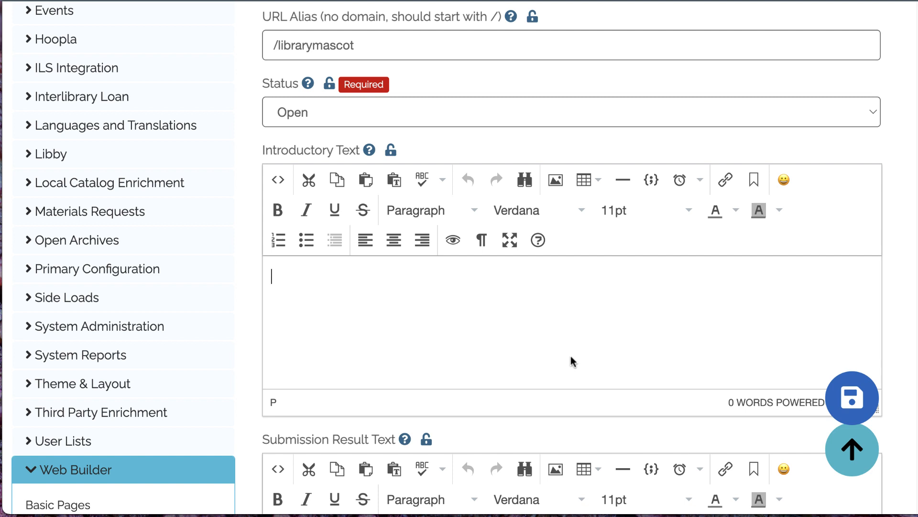
{"action": "type", "text": "Please help us choose our library's new mascot!"}
{"action": "scroll", "coordinate": [892, 154], "scroll_direction": "down", "scroll_amount": 5}
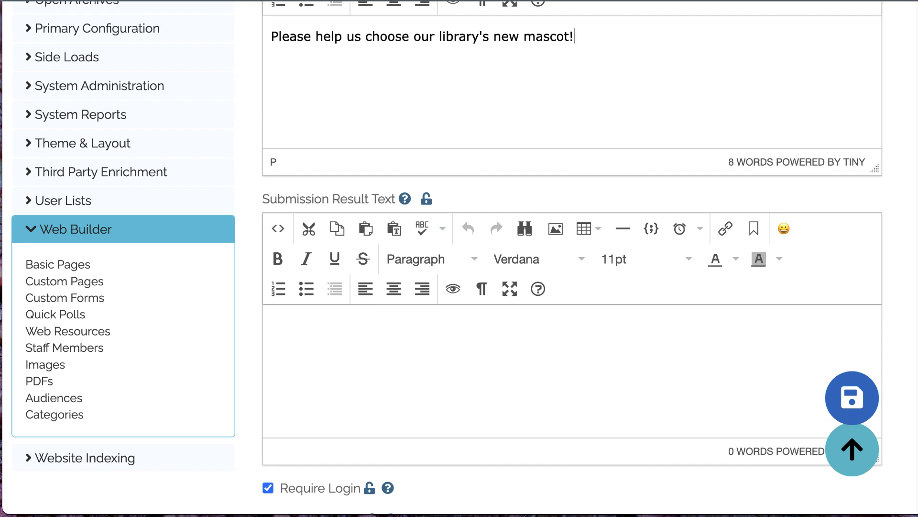
{"action": "left_click", "coordinate": [831, 319]}
{"action": "type", "text": "Thank you for voting! A winner will be announced soon."}
Step: Set the poll's Show Results To Patrons option to "Show graphic and table results"
{"action": "scroll", "coordinate": [555, 233], "scroll_direction": "down", "scroll_amount": 6}
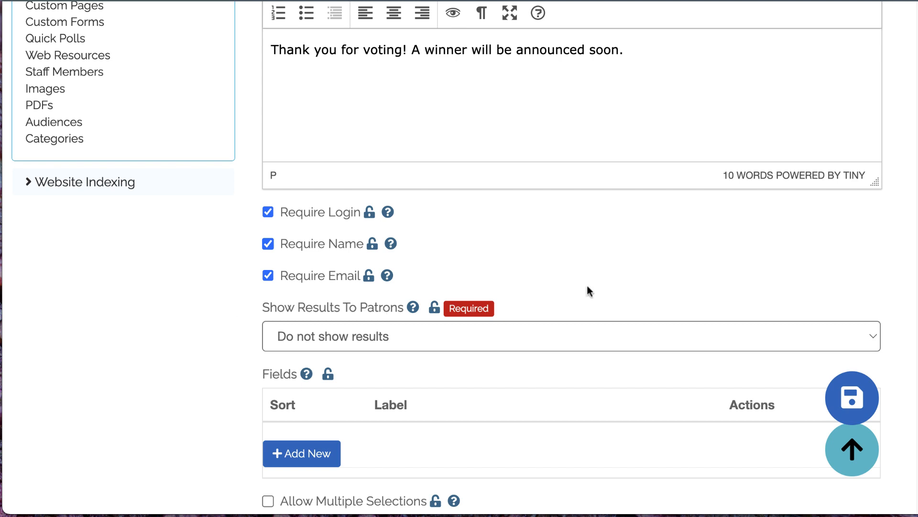
{"action": "left_click", "coordinate": [510, 342]}
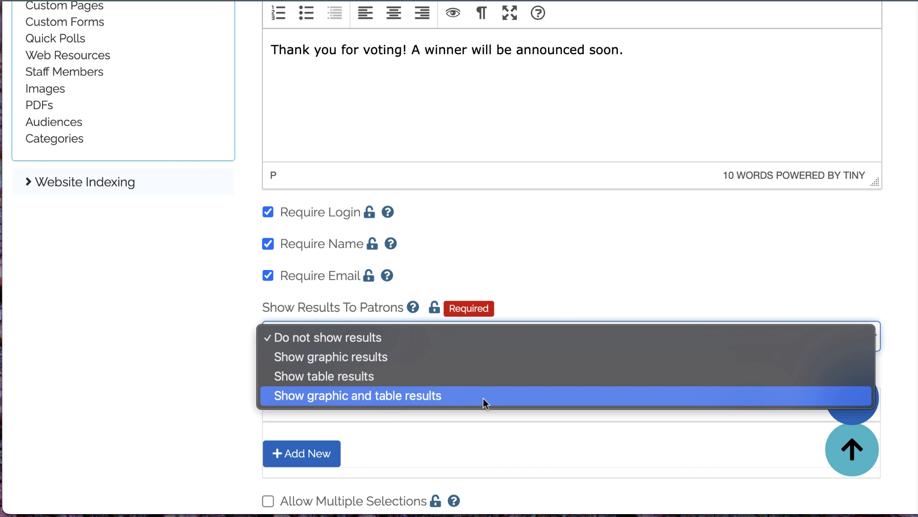
{"action": "left_click", "coordinate": [175, 352]}
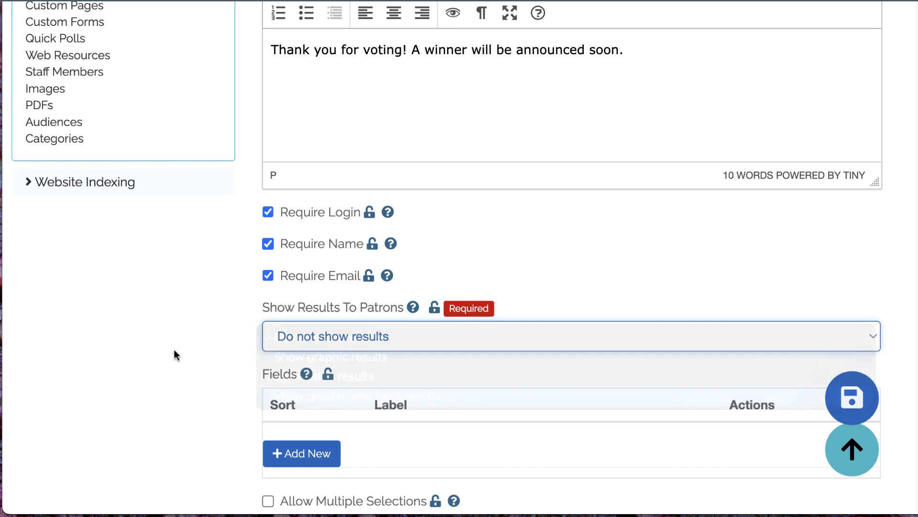
Step: Add poll options Beyonce the Book, Douglas the Digital Resource, Marty the Magazine, Ronald the RFID Reader and Sammy the Storytime Goblin, placing Marty above Douglas
{"action": "scroll", "coordinate": [182, 351], "scroll_direction": "down", "scroll_amount": 5}
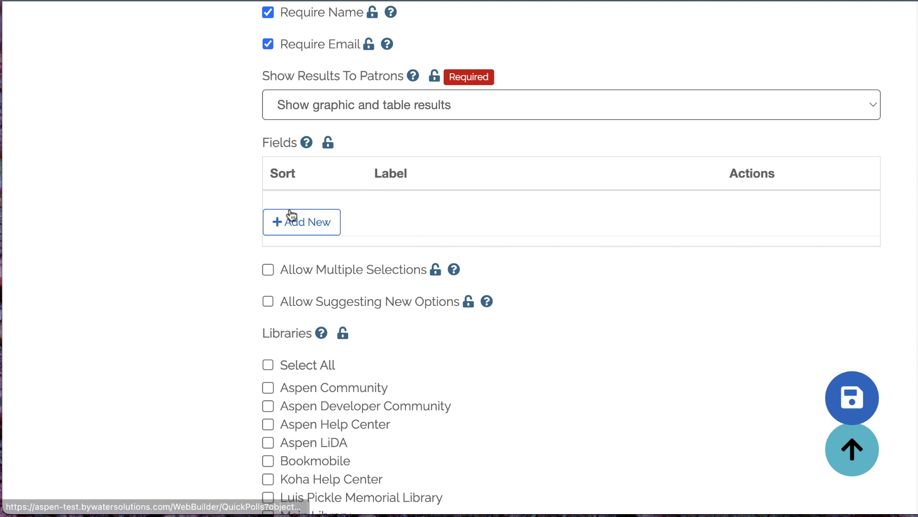
{"action": "left_click", "coordinate": [314, 230]}
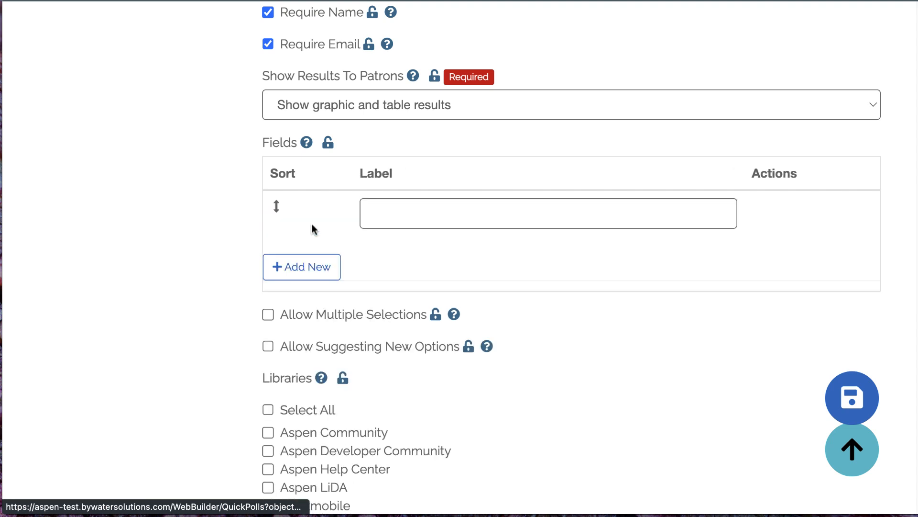
{"action": "left_click", "coordinate": [550, 219]}
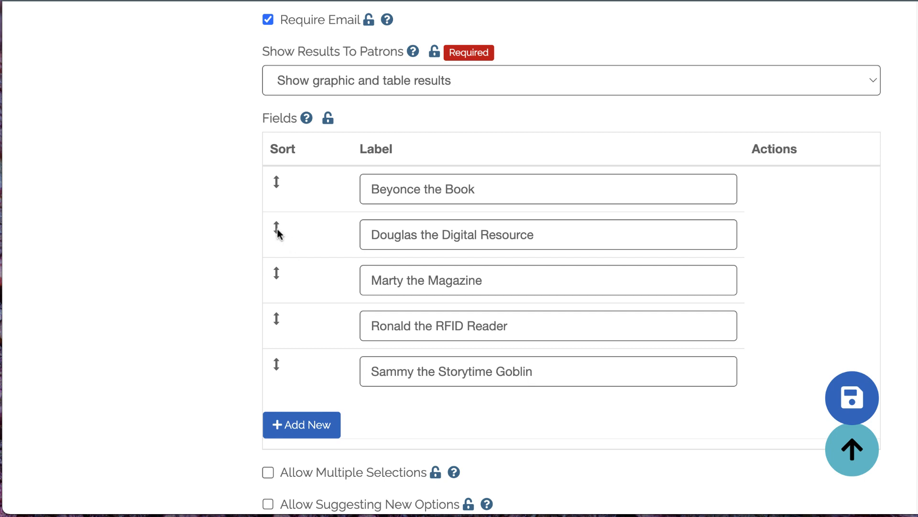
{"action": "left_click_drag", "start_coordinate": [279, 233], "coordinate": [282, 314]}
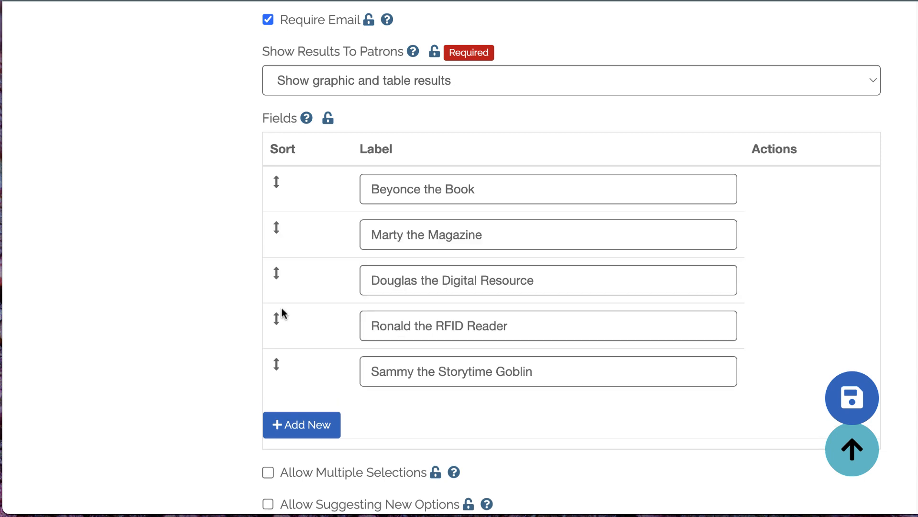
Step: Allow patrons to suggest new options and to make multiple selections in the poll
{"action": "scroll", "coordinate": [885, 276], "scroll_direction": "down", "scroll_amount": 3}
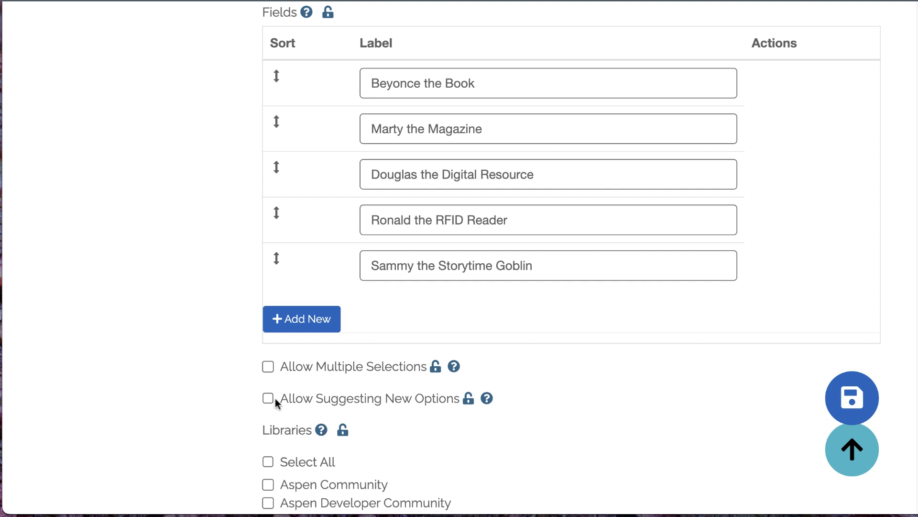
{"action": "left_click", "coordinate": [370, 400]}
{"action": "scroll", "coordinate": [607, 371], "scroll_direction": "down", "scroll_amount": 1}
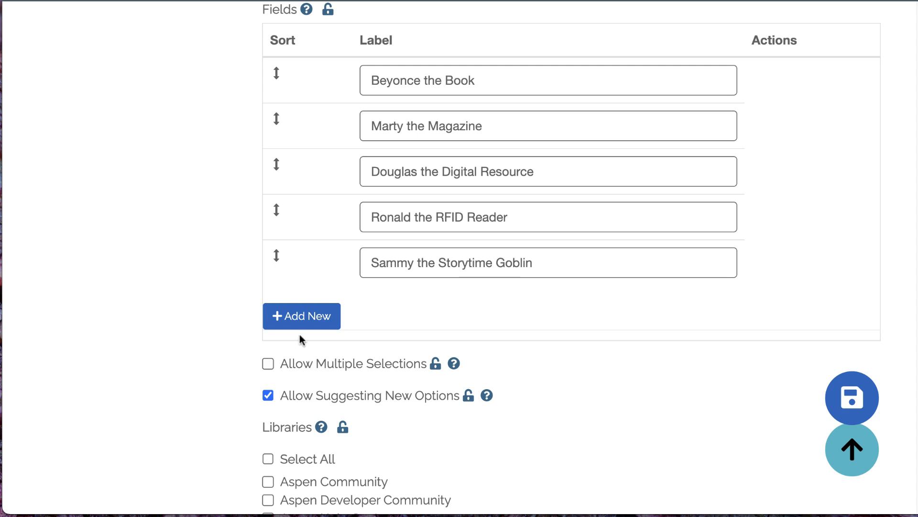
{"action": "left_click", "coordinate": [267, 364]}
Step: Assign the poll to Main Library and save the changes while continuing to edit
{"action": "scroll", "coordinate": [269, 369], "scroll_direction": "down", "scroll_amount": 5}
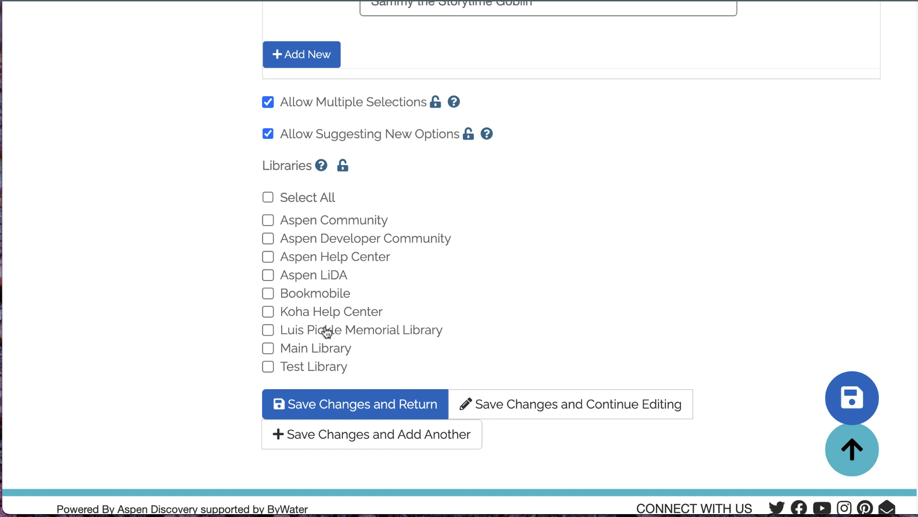
{"action": "left_click", "coordinate": [325, 350]}
{"action": "left_click", "coordinate": [543, 413]}
Step: On the Library Mascot poll's patron page, select Beyonce the Book and Sammy the Storytime Goblin as the votes
{"action": "scroll", "coordinate": [569, 287], "scroll_direction": "down", "scroll_amount": 2}
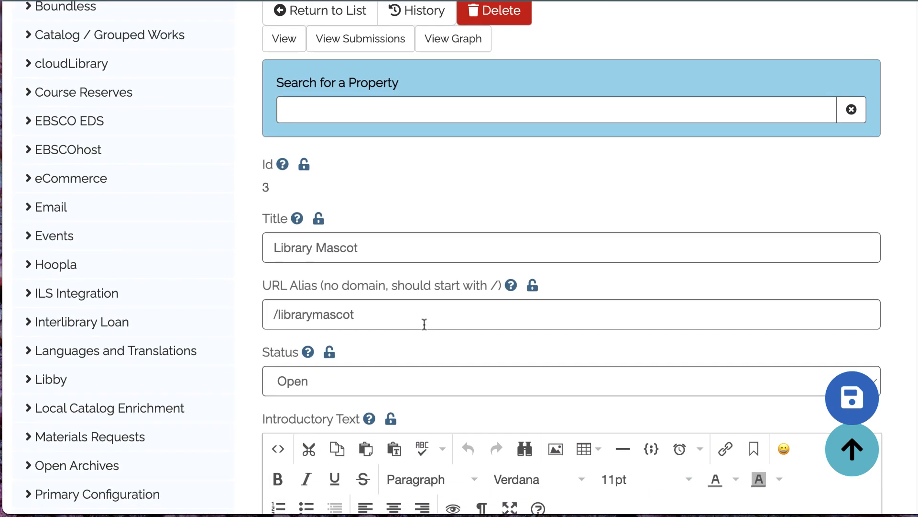
{"action": "left_click_drag", "start_coordinate": [366, 320], "coordinate": [263, 318]}
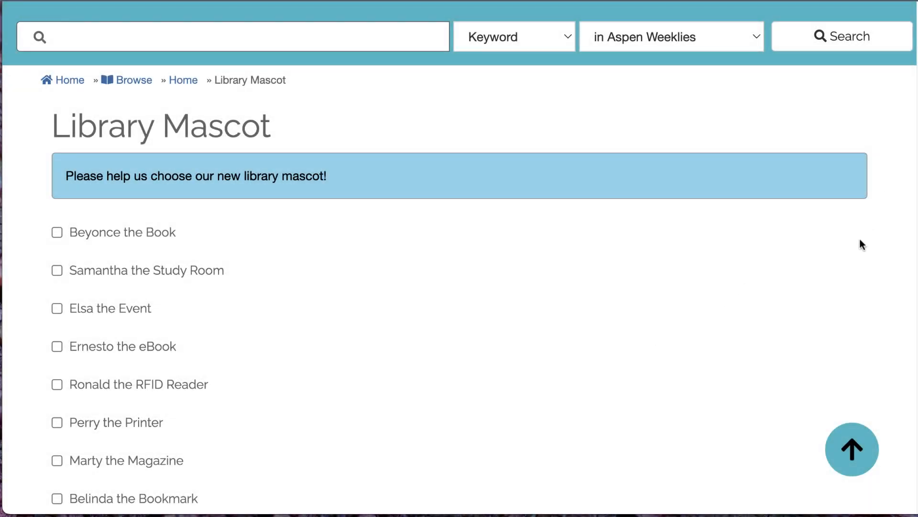
{"action": "scroll", "coordinate": [861, 243], "scroll_direction": "down", "scroll_amount": 5}
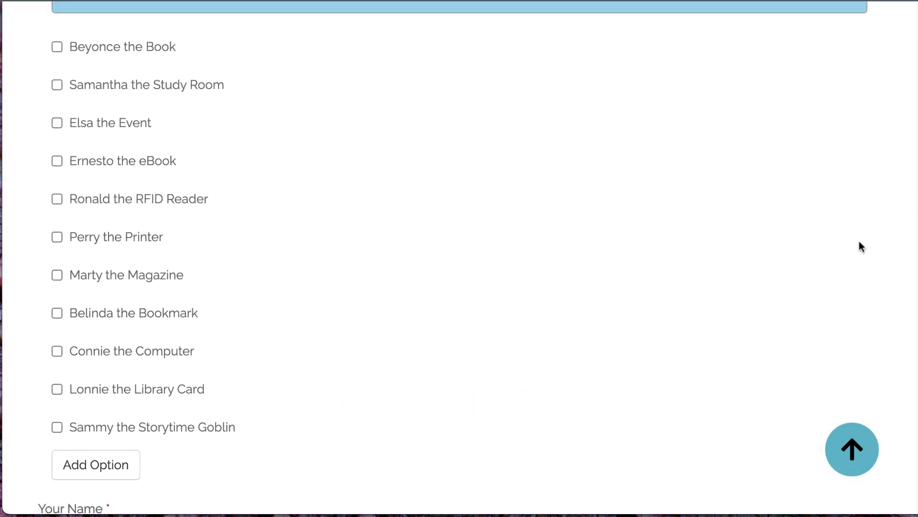
{"action": "left_click", "coordinate": [102, 36]}
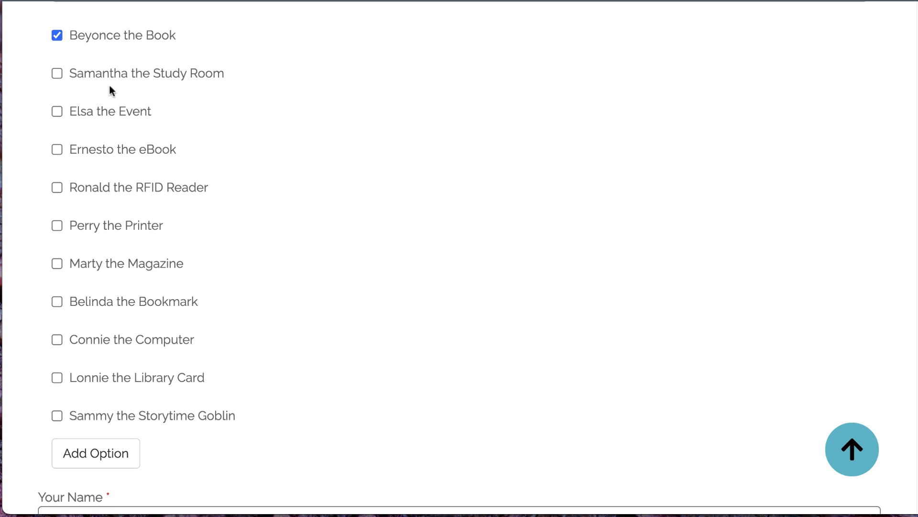
{"action": "left_click", "coordinate": [122, 415]}
{"action": "scroll", "coordinate": [322, 387], "scroll_direction": "down", "scroll_amount": 1}
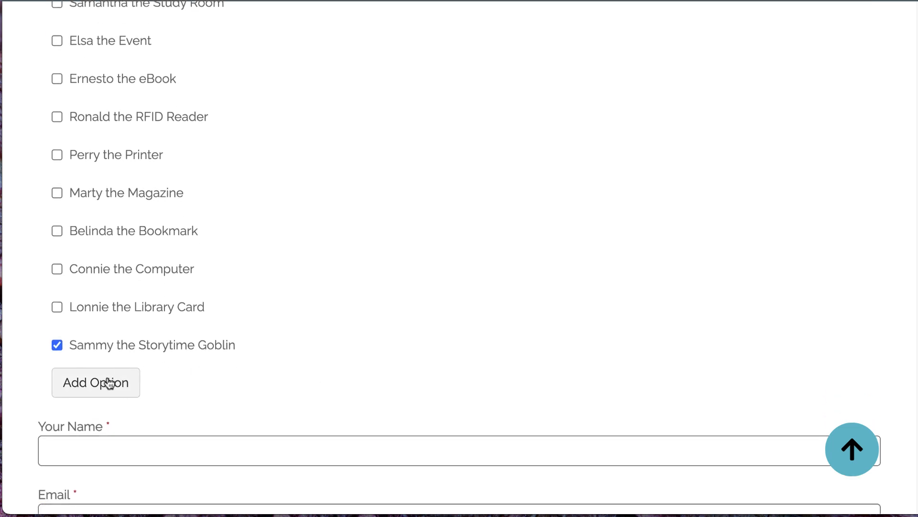
Step: Suggest a new option named "Jerry" for the poll
{"action": "left_click", "coordinate": [107, 382]}
{"action": "left_click", "coordinate": [311, 133]}
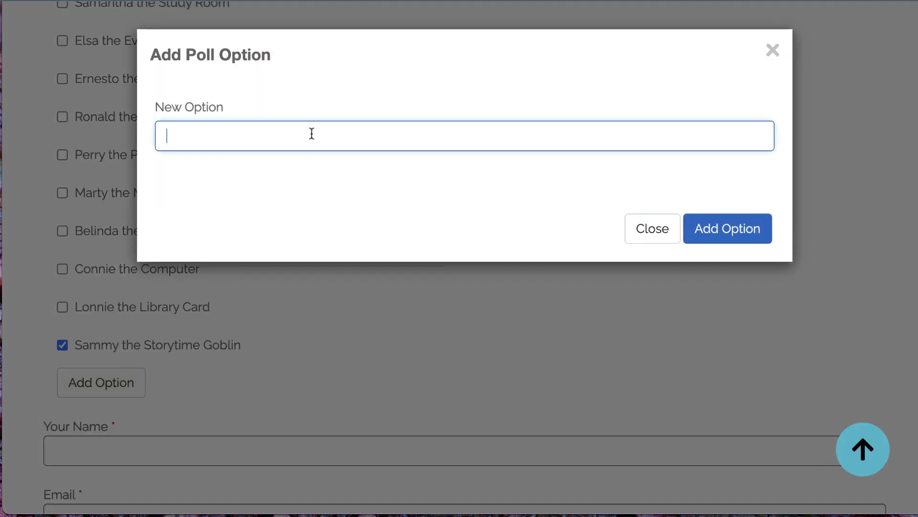
{"action": "type", "text": "Jerry"}
{"action": "left_click", "coordinate": [732, 232]}
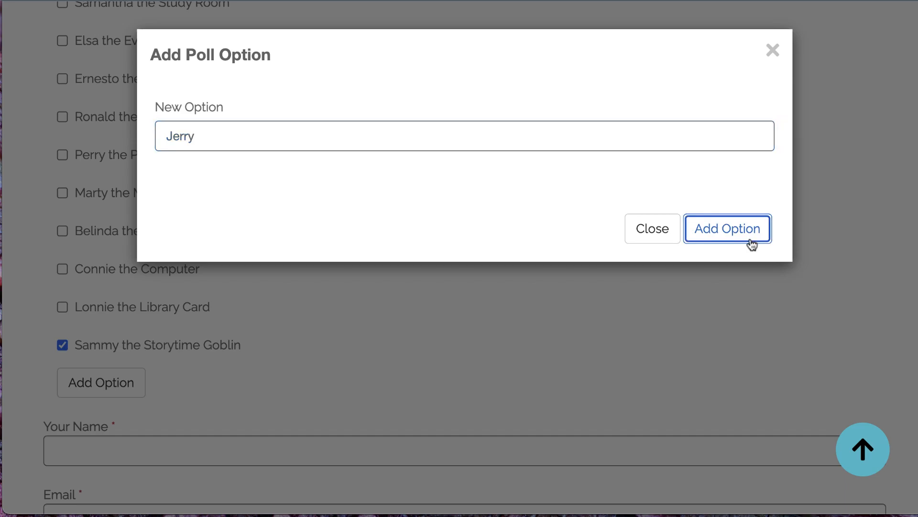
{"action": "scroll", "coordinate": [701, 330], "scroll_direction": "down", "scroll_amount": 5}
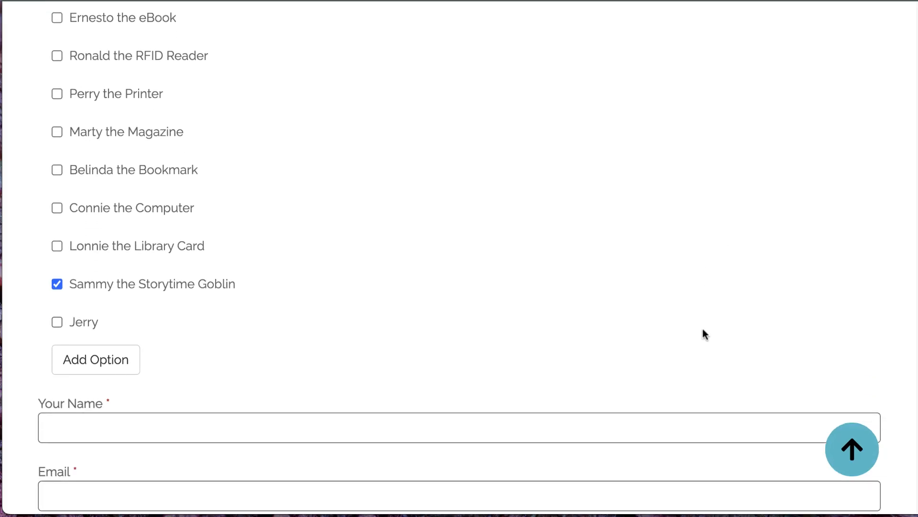
Step: Fill in the voter's name and email, complete the reCAPTCHA check and submit the vote
{"action": "left_click", "coordinate": [146, 287]}
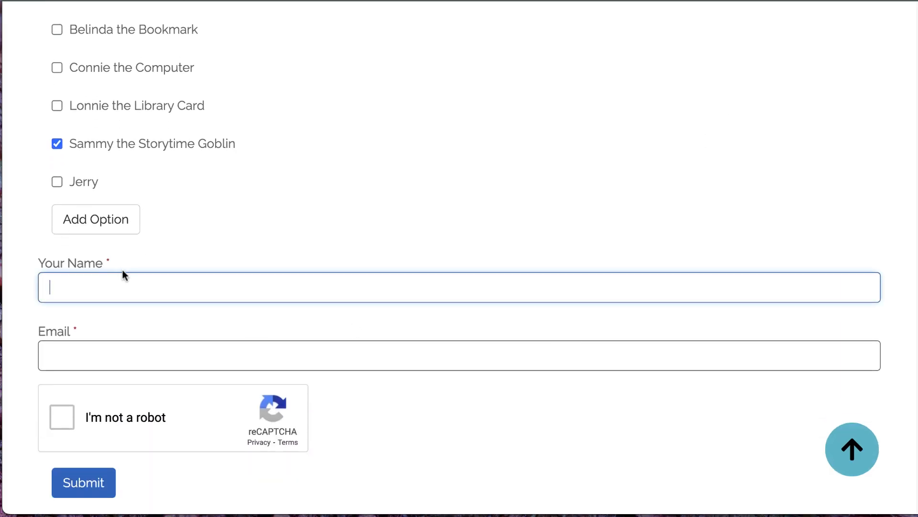
{"action": "type", "text": "Morgan"}
{"action": "key", "text": "Tab"}
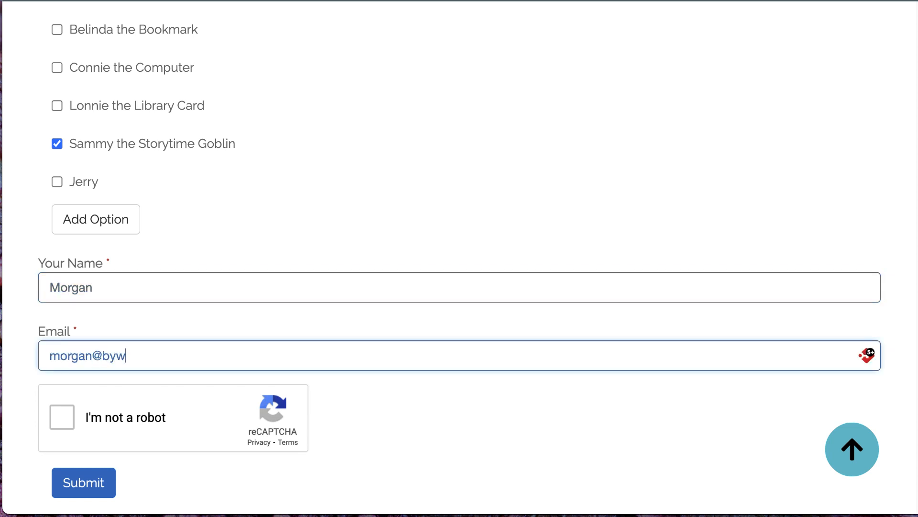
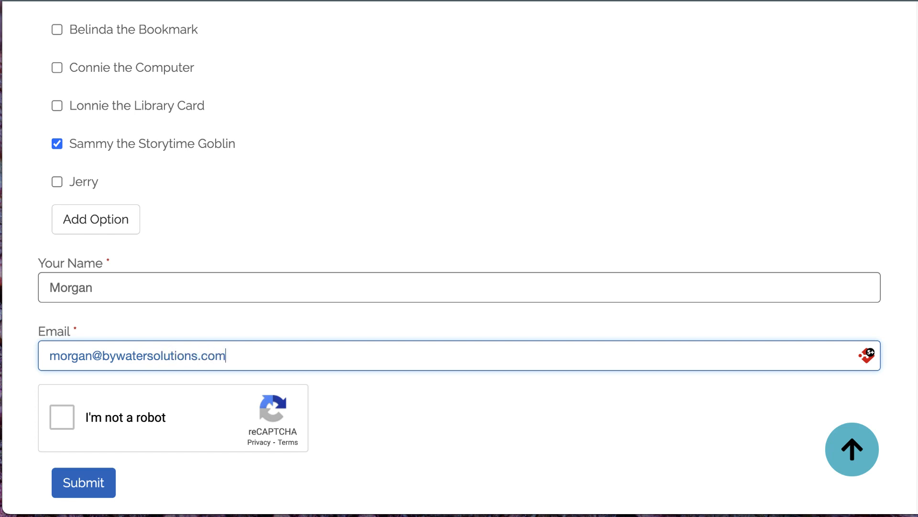
{"action": "left_click", "coordinate": [62, 416]}
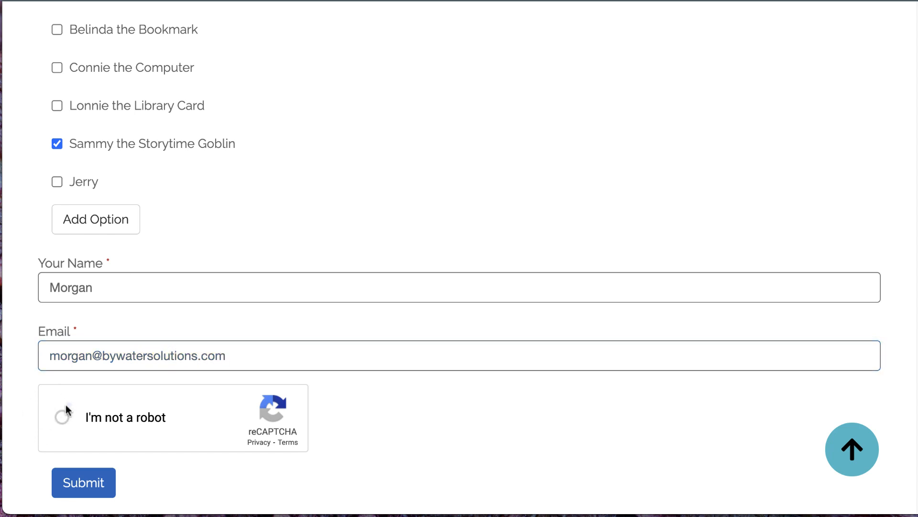
{"action": "left_click", "coordinate": [85, 483]}
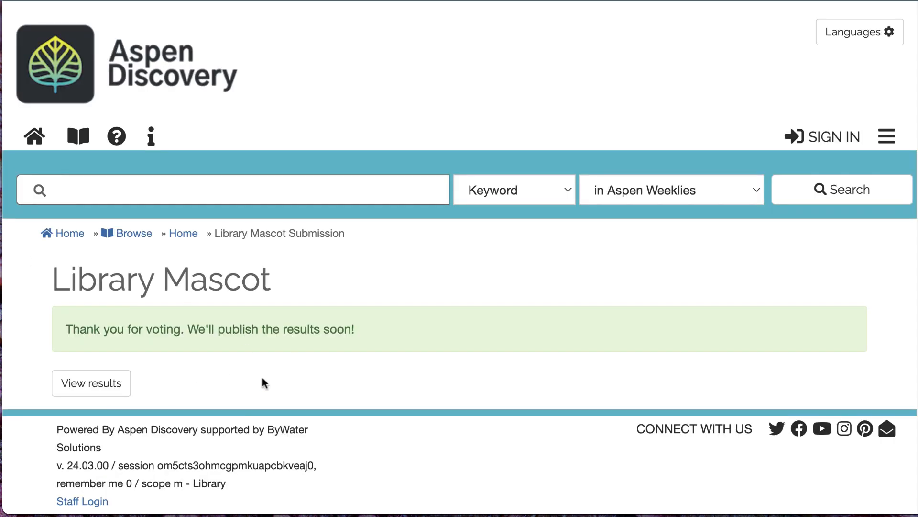
Step: View the Library Mascot poll results and examine the bar graph and the data table of option counts
{"action": "scroll", "coordinate": [264, 383], "scroll_direction": "down", "scroll_amount": 2}
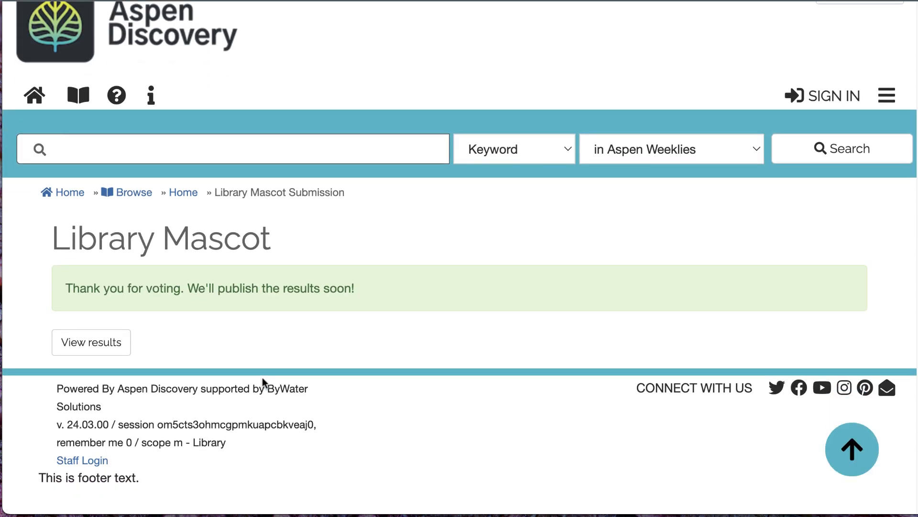
{"action": "left_click", "coordinate": [104, 351]}
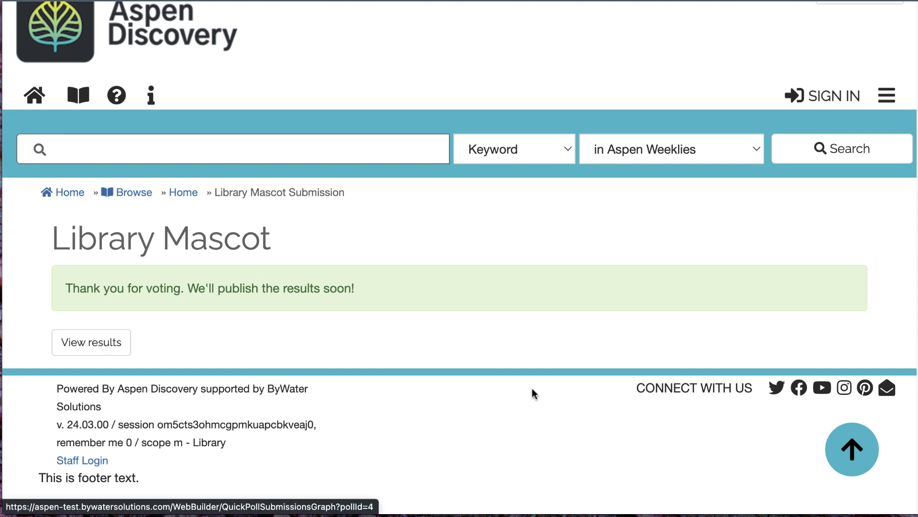
{"action": "scroll", "coordinate": [906, 81], "scroll_direction": "down", "scroll_amount": 8}
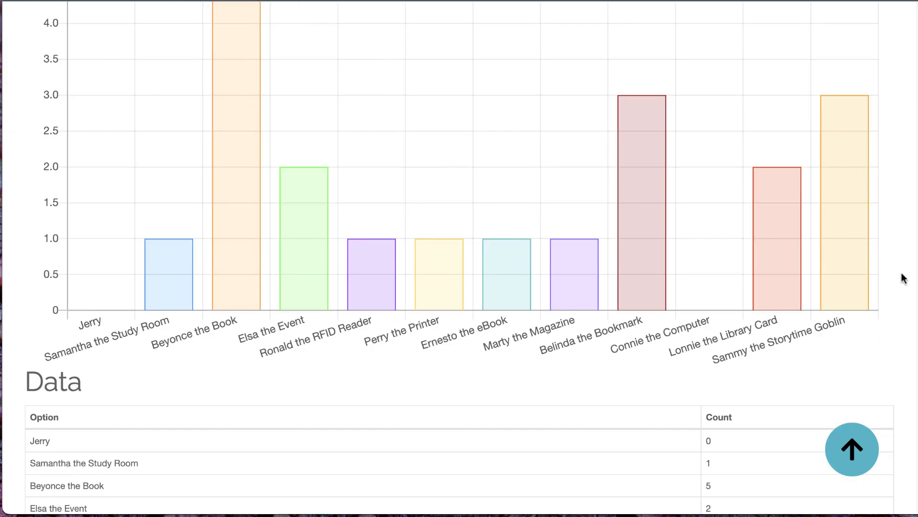
{"action": "scroll", "coordinate": [908, 263], "scroll_direction": "down", "scroll_amount": 3}
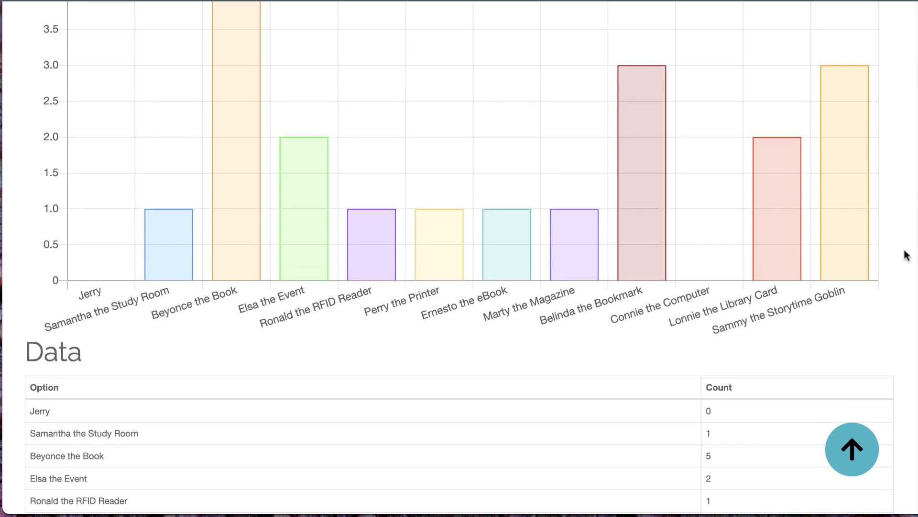
{"action": "scroll", "coordinate": [906, 255], "scroll_direction": "down", "scroll_amount": 3}
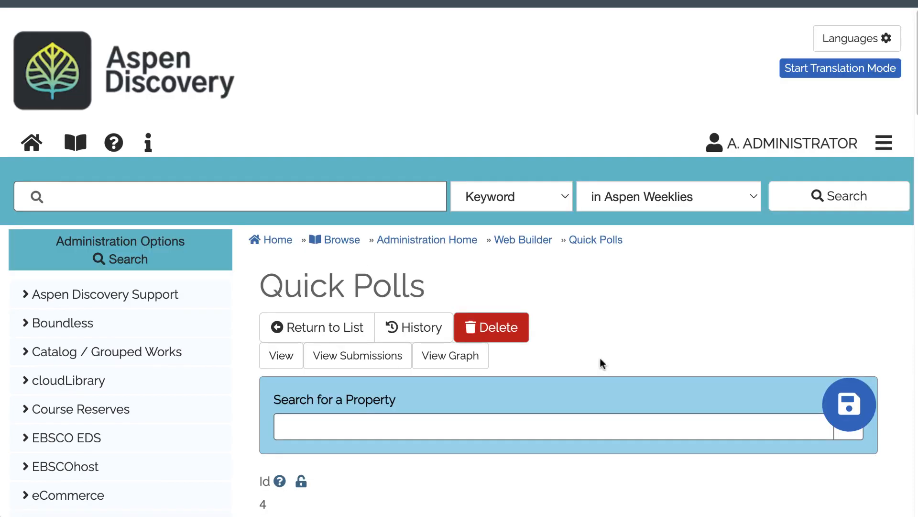
Step: Return to the poll's administration, bring up its submissions list and select submissions 82 and 80
{"action": "scroll", "coordinate": [745, 276], "scroll_direction": "down", "scroll_amount": 2}
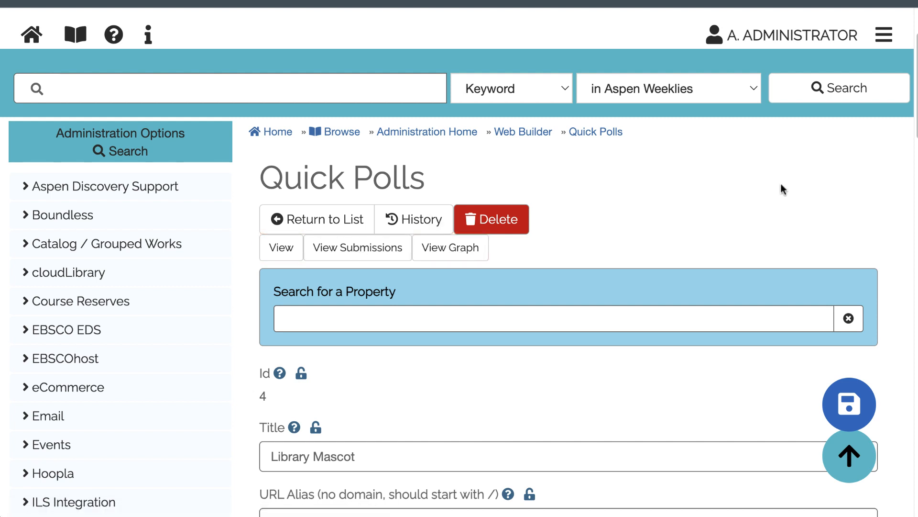
{"action": "key", "text": "ctrl+Tab"}
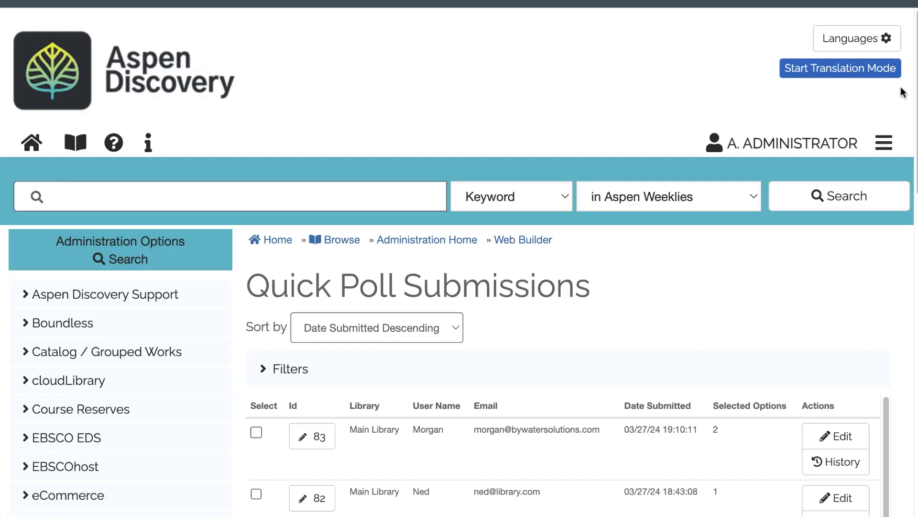
{"action": "scroll", "coordinate": [905, 170], "scroll_direction": "down", "scroll_amount": 7}
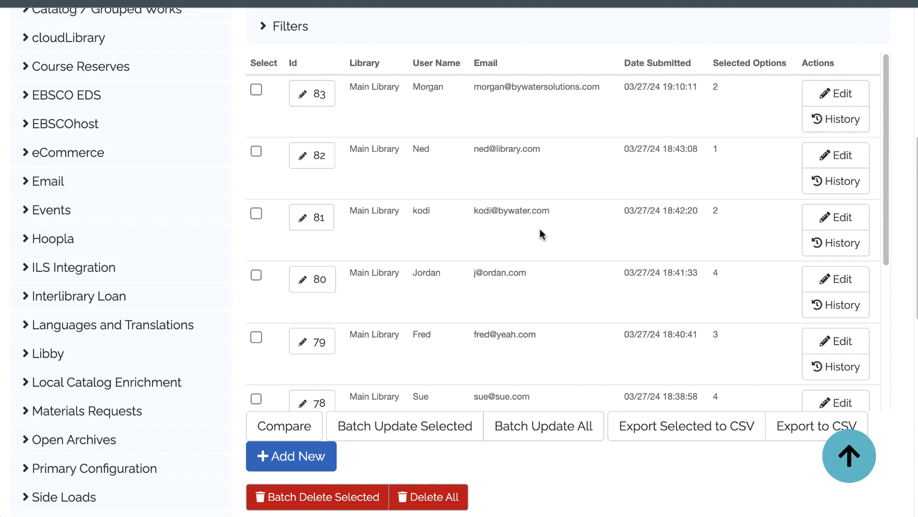
{"action": "left_click", "coordinate": [256, 153]}
{"action": "left_click", "coordinate": [257, 276]}
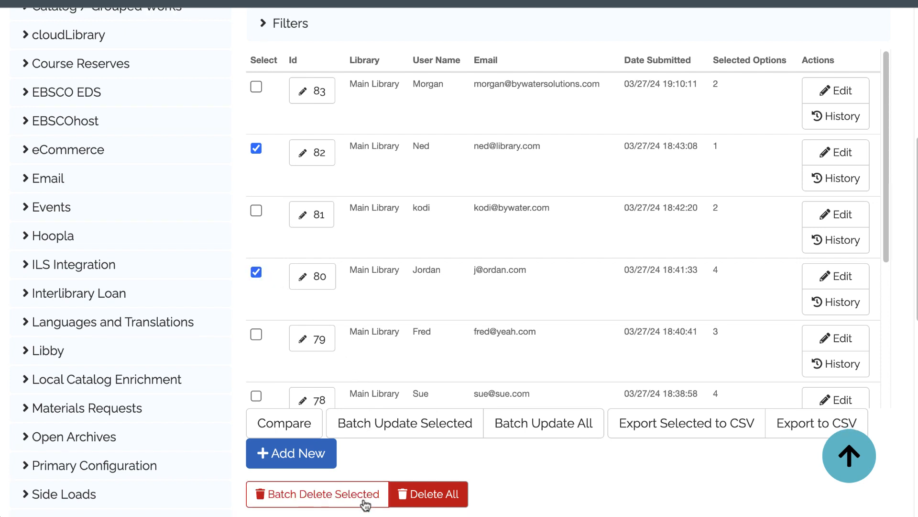
Step: Look over the submission management options, and open submission 78 to examine its selected options
{"action": "scroll", "coordinate": [307, 502], "scroll_direction": "down", "scroll_amount": 5}
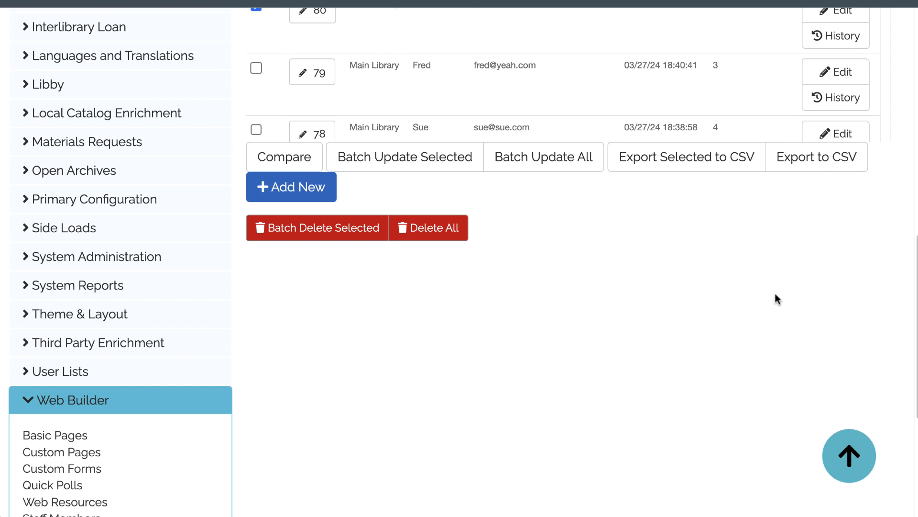
{"action": "scroll", "coordinate": [777, 299], "scroll_direction": "up", "scroll_amount": 4}
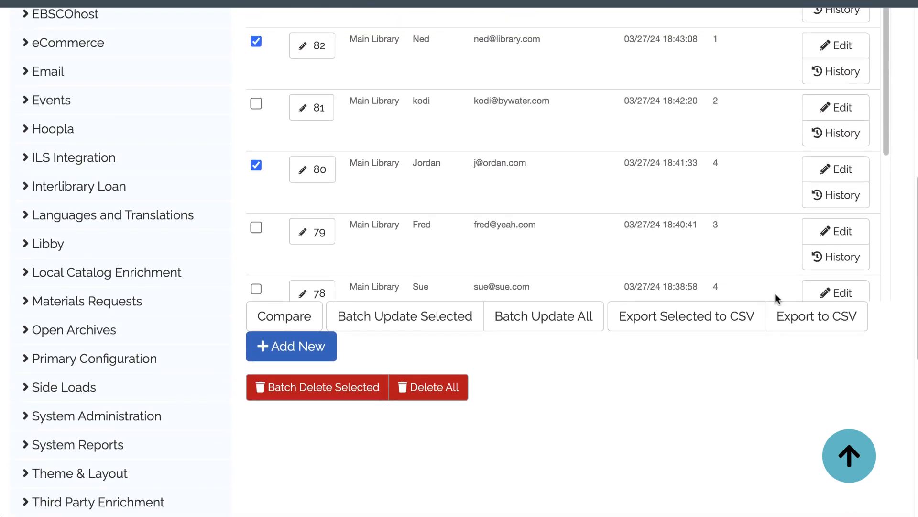
{"action": "scroll", "coordinate": [776, 298], "scroll_direction": "up", "scroll_amount": 5}
{"action": "scroll", "coordinate": [776, 298], "scroll_direction": "down", "scroll_amount": 1}
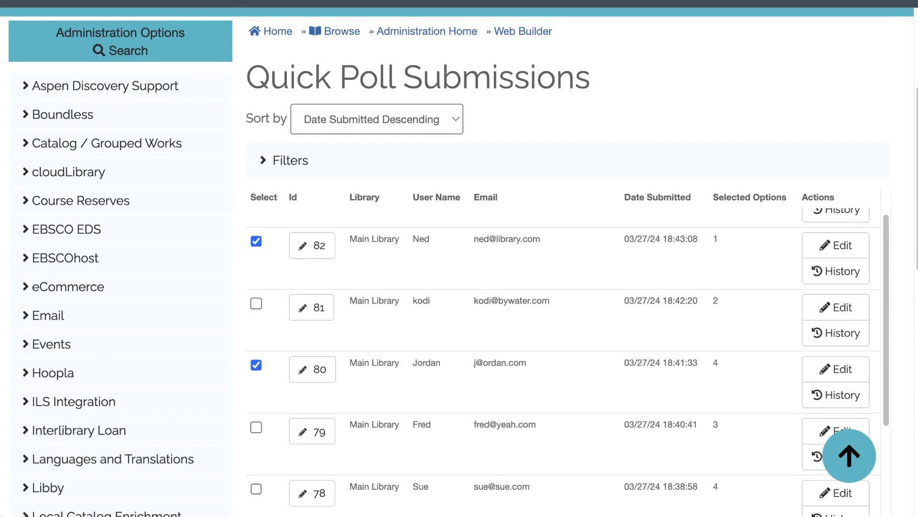
{"action": "scroll", "coordinate": [883, 105], "scroll_direction": "down", "scroll_amount": 2}
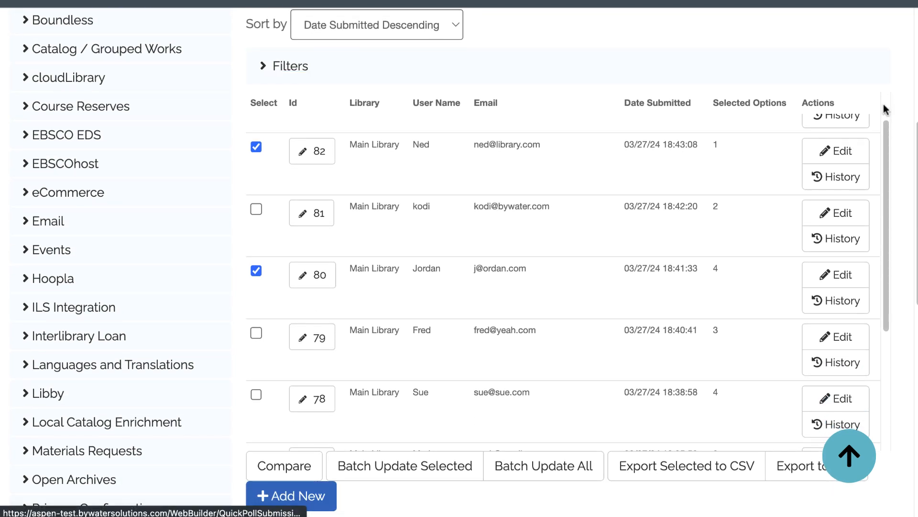
{"action": "scroll", "coordinate": [883, 104], "scroll_direction": "down", "scroll_amount": 3}
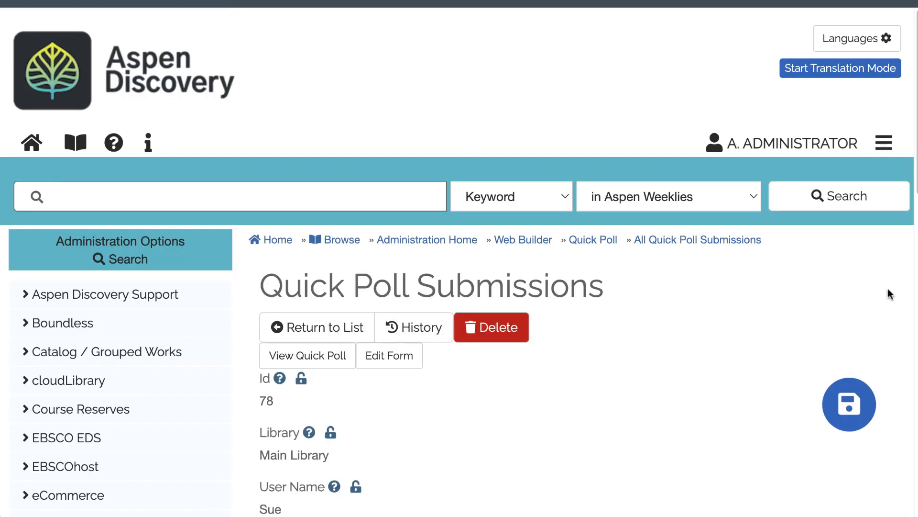
{"action": "scroll", "coordinate": [888, 288], "scroll_direction": "up", "scroll_amount": 1}
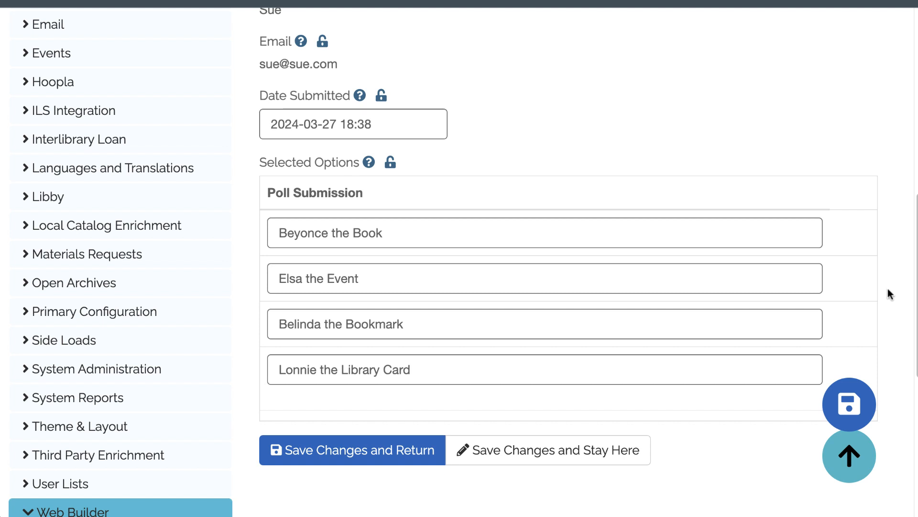
Step: Go back to the Quick Polls list, open the Library Mascot poll for editing and set its status to Closed
{"action": "scroll", "coordinate": [888, 289], "scroll_direction": "down", "scroll_amount": 6}
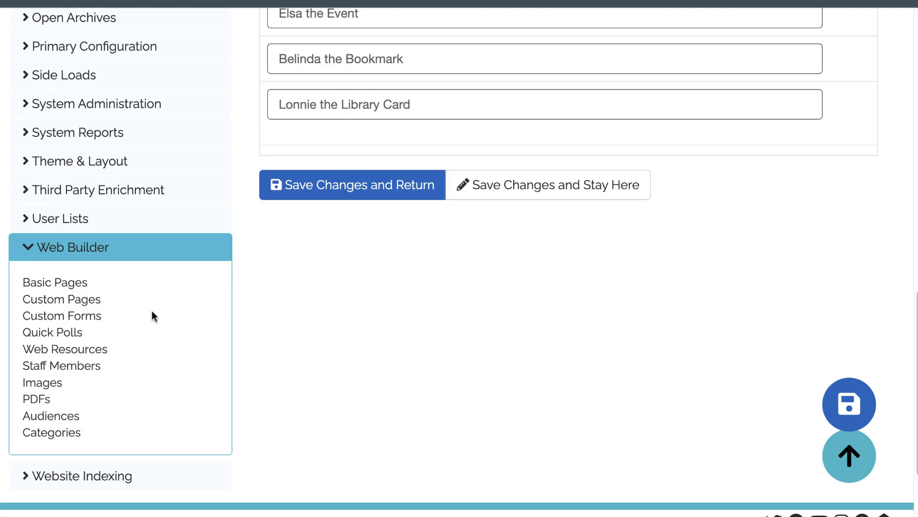
{"action": "left_click", "coordinate": [57, 334]}
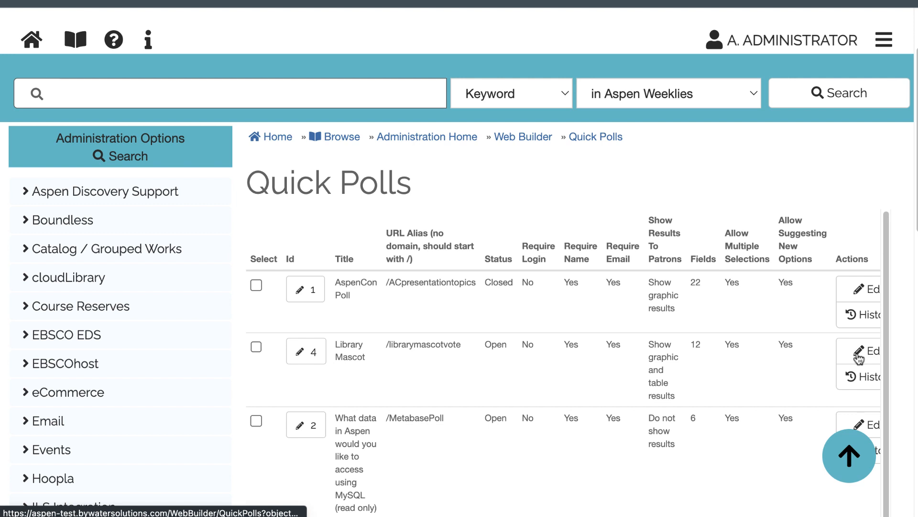
{"action": "left_click", "coordinate": [858, 357]}
{"action": "left_click", "coordinate": [293, 301]}
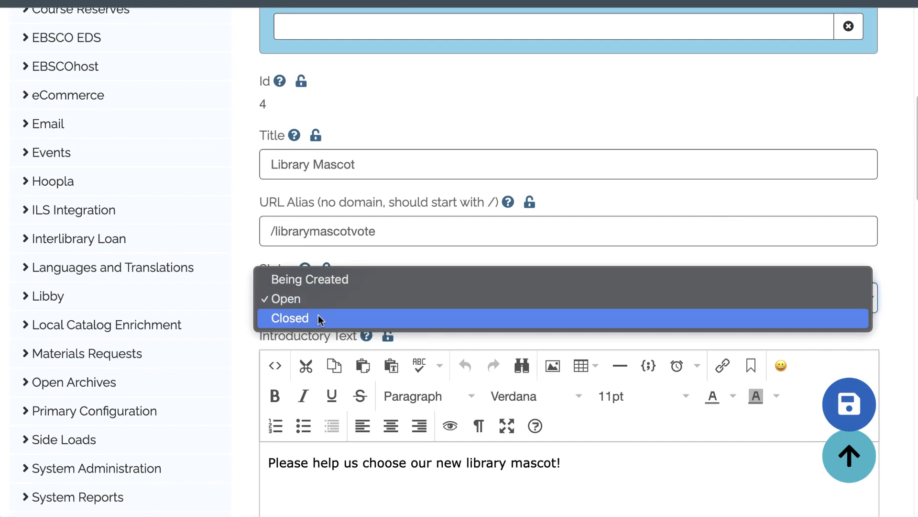
{"action": "left_click", "coordinate": [317, 318]}
Step: Open the patron view of the Library Mascot poll from its edit page
{"action": "scroll", "coordinate": [838, 247], "scroll_direction": "up", "scroll_amount": 10}
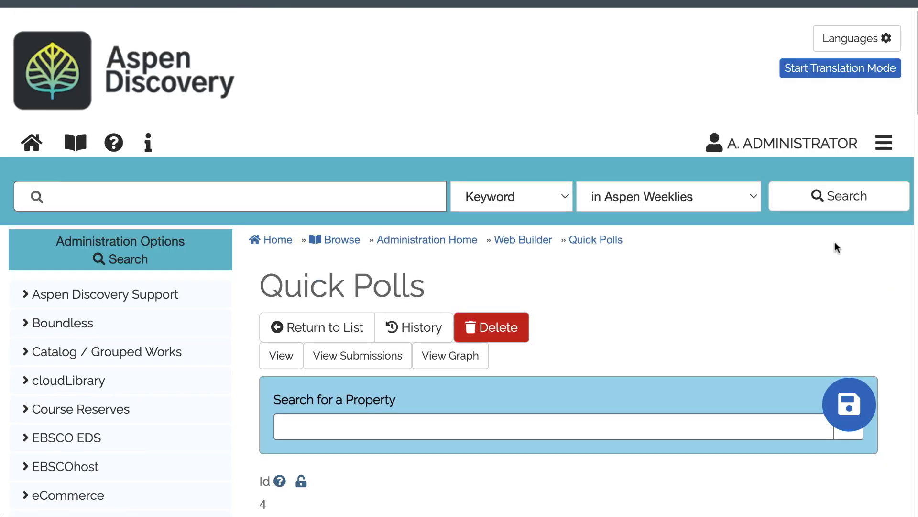
{"action": "scroll", "coordinate": [838, 247], "scroll_direction": "down", "scroll_amount": 1}
{"action": "left_click", "coordinate": [282, 311]}
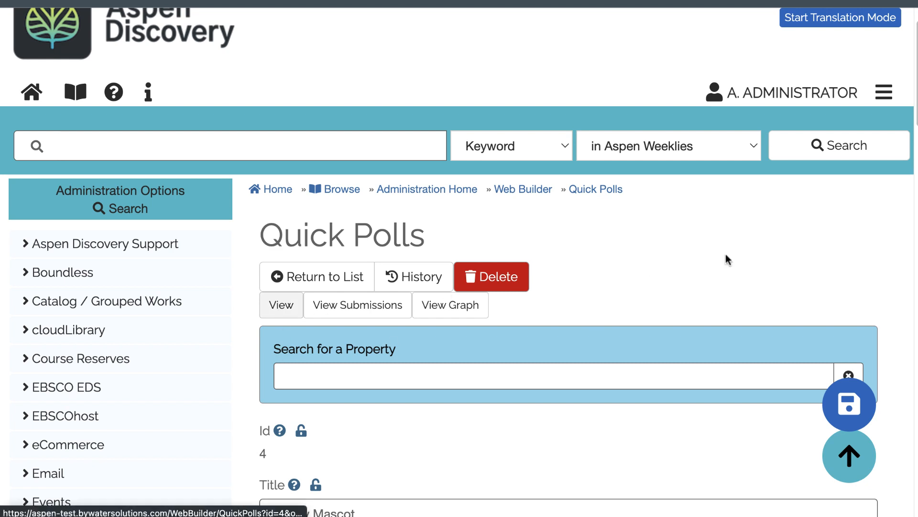